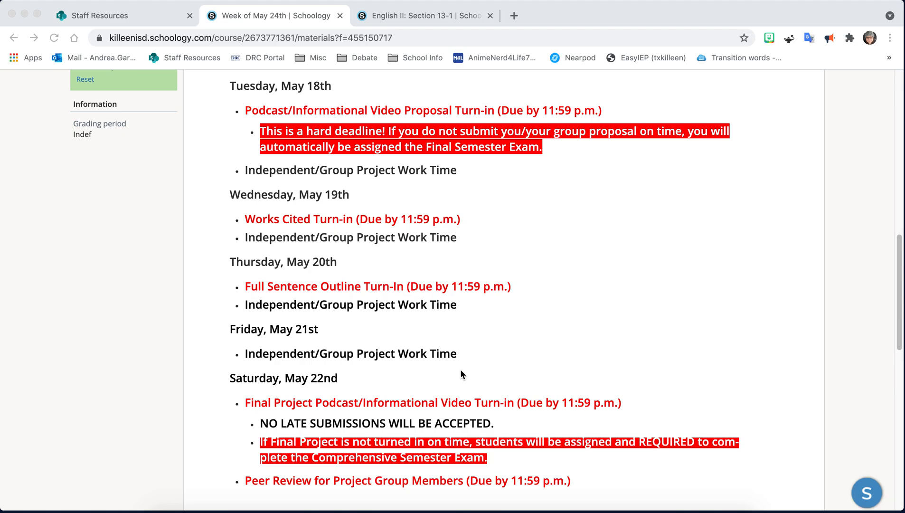
Open the Podcast/Informational Video Final Projects album in the English II Section 13-1 course materials
{"action": "left_click", "coordinate": [434, 14]}
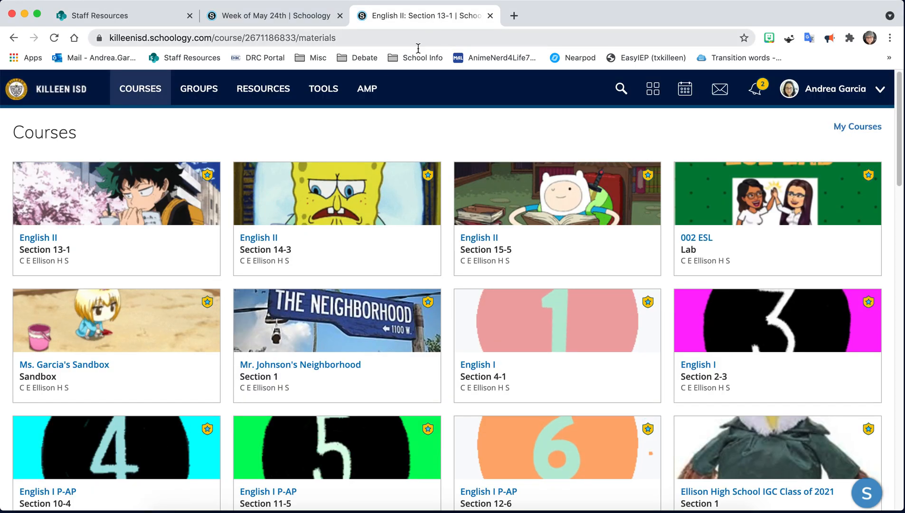
{"action": "left_click", "coordinate": [149, 220]}
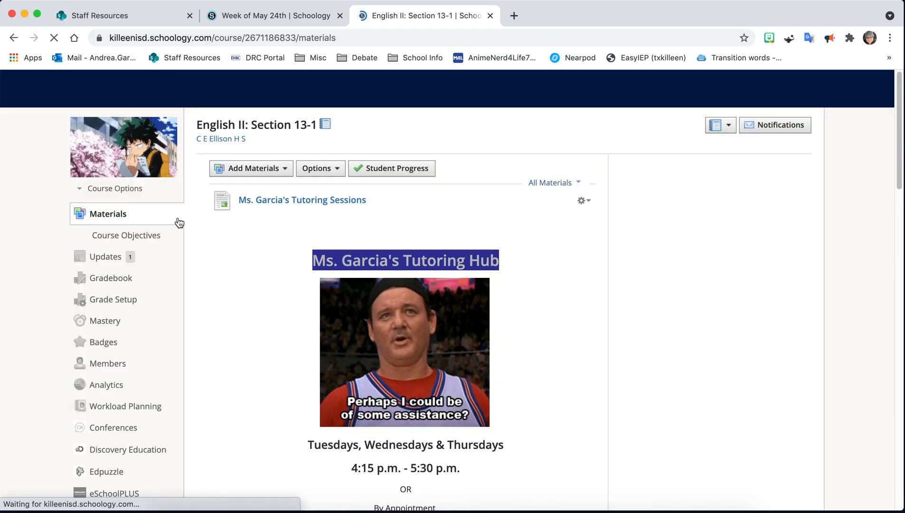
{"action": "scroll", "coordinate": [200, 224], "scroll_direction": "down", "scroll_amount": 10}
{"action": "scroll", "coordinate": [200, 224], "scroll_direction": "down", "scroll_amount": 10}
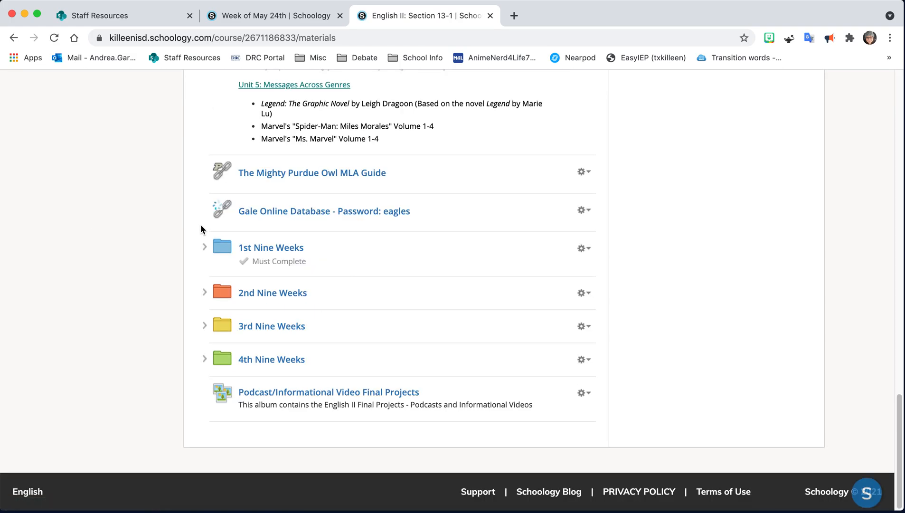
{"action": "left_click", "coordinate": [267, 394]}
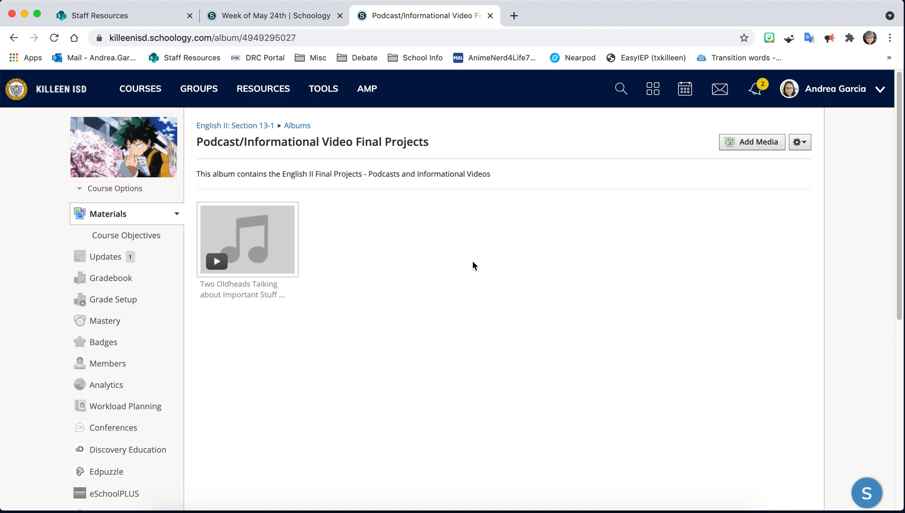
Upload Solo Monologue Podcast Example.m4a from the Desktop to the album
{"action": "left_click", "coordinate": [763, 150]}
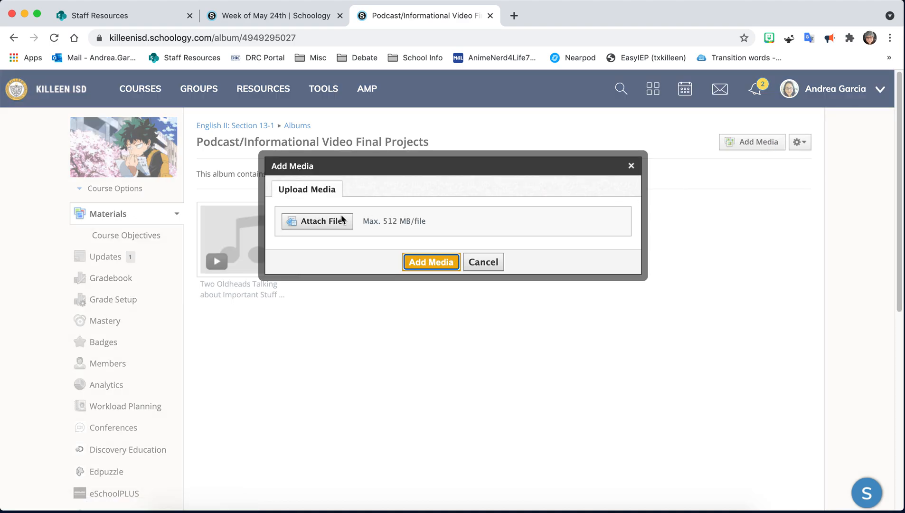
{"action": "left_click", "coordinate": [308, 221]}
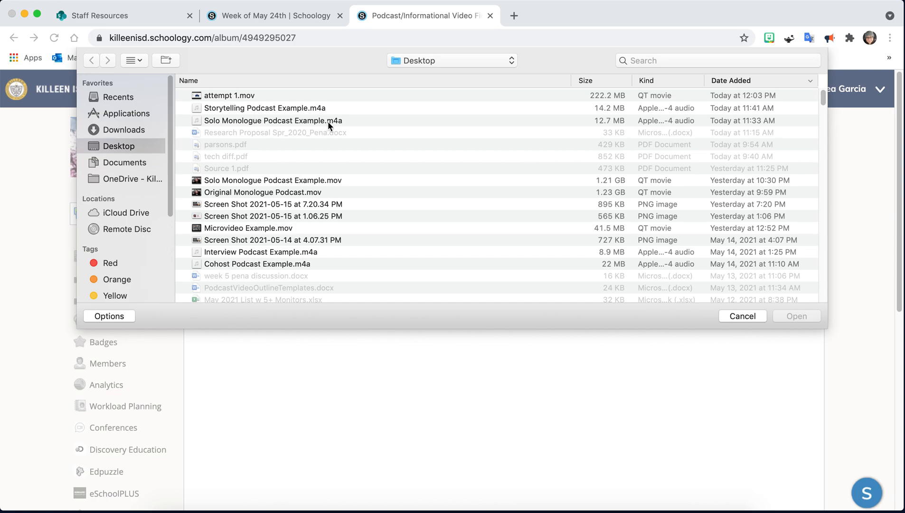
{"action": "left_click", "coordinate": [295, 122]}
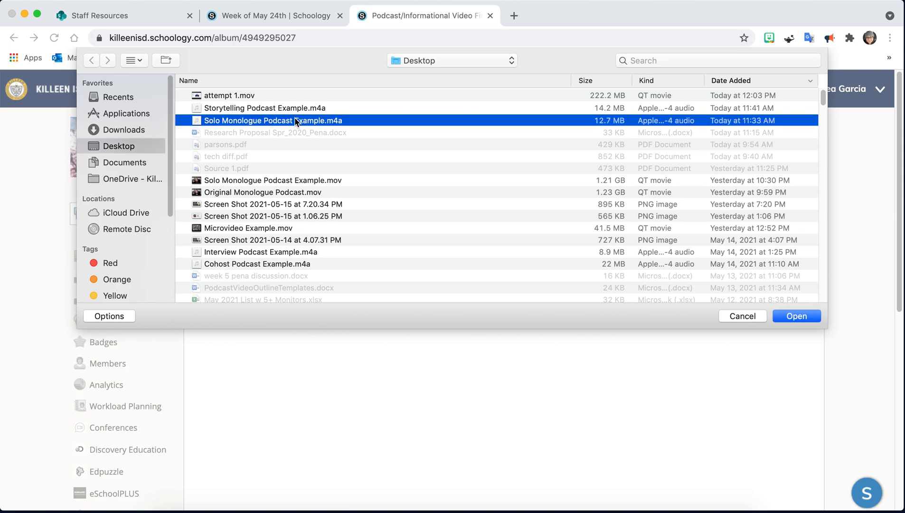
{"action": "left_click", "coordinate": [788, 317]}
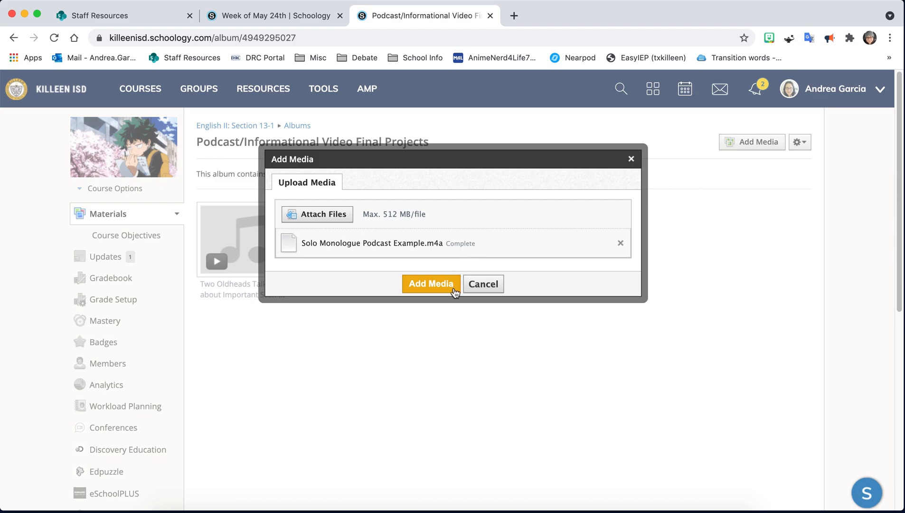
{"action": "left_click", "coordinate": [431, 284]}
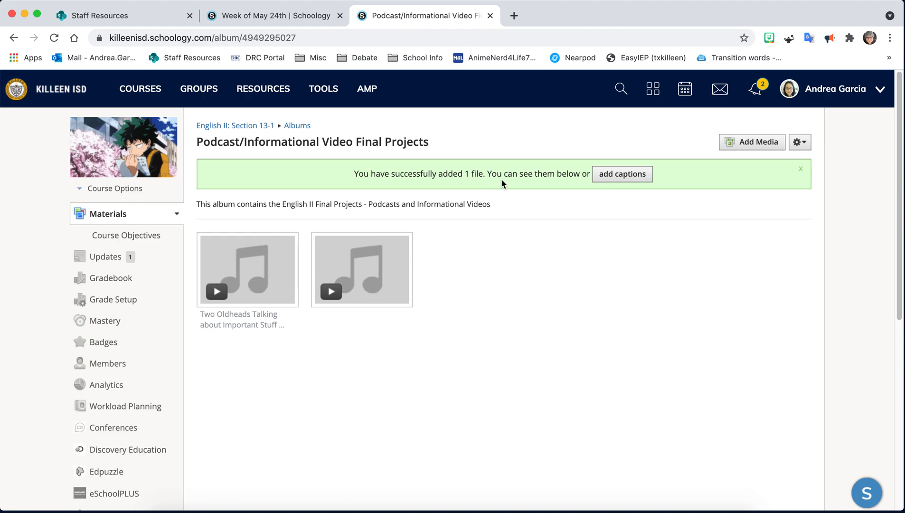
Begin the caption of the newly added audio file with "Two Oldheads Talking about Important Stuff"
{"action": "left_click", "coordinate": [609, 174]}
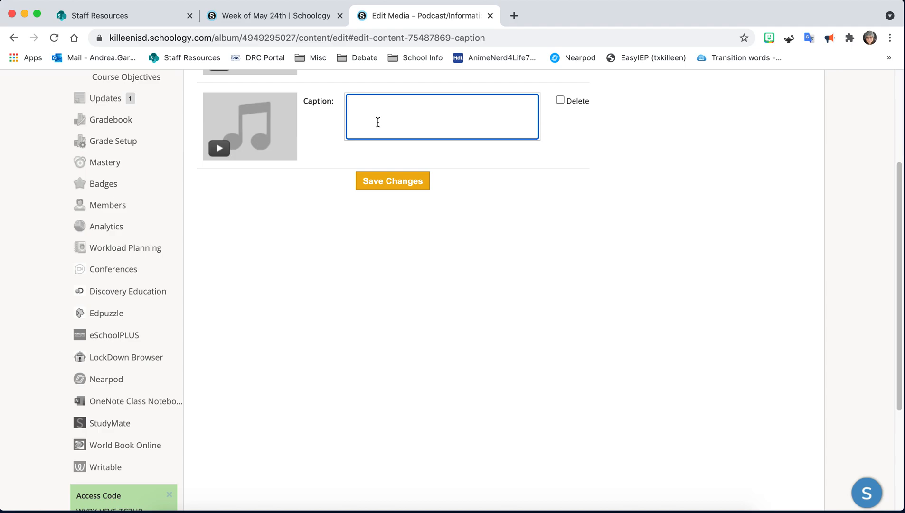
{"action": "type", "text": "T"}
{"action": "type", "text": "wo Oldh"}
{"action": "type", "text": "eads "}
{"action": "type", "text": "Talking about "}
{"action": "type", "text": "Important S"}
{"action": "type", "text": "u"}
{"action": "type", "text": "tuff "}
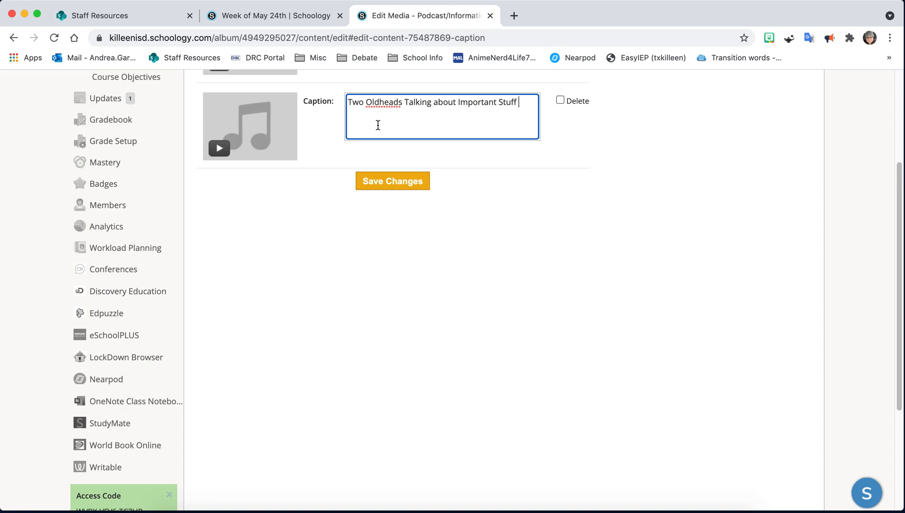
Extend the caption with a dash and the quoted title: the teacher's surname plus "'s Take on Anime: Don't Knock the Awesomeness", and save the changes
{"action": "type", "text": "- \"Garcia\""}
{"action": "type", "text": "s Take on An"}
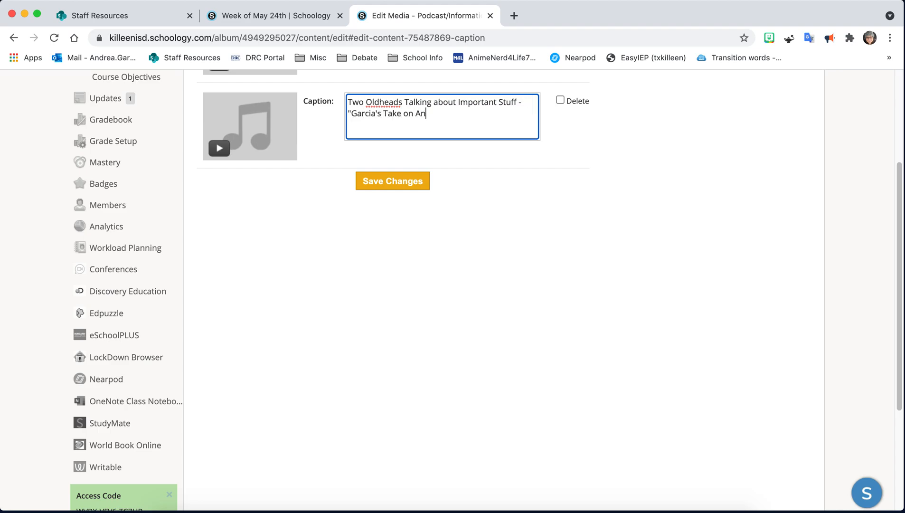
{"action": "type", "text": "imer"}
{"action": "type", "text": ": Don'"}
{"action": "type", "text": "t Know"}
{"action": "key", "text": "BackSpace"}
{"action": "type", "text": "ck the A"}
{"action": "type", "text": "weseom"}
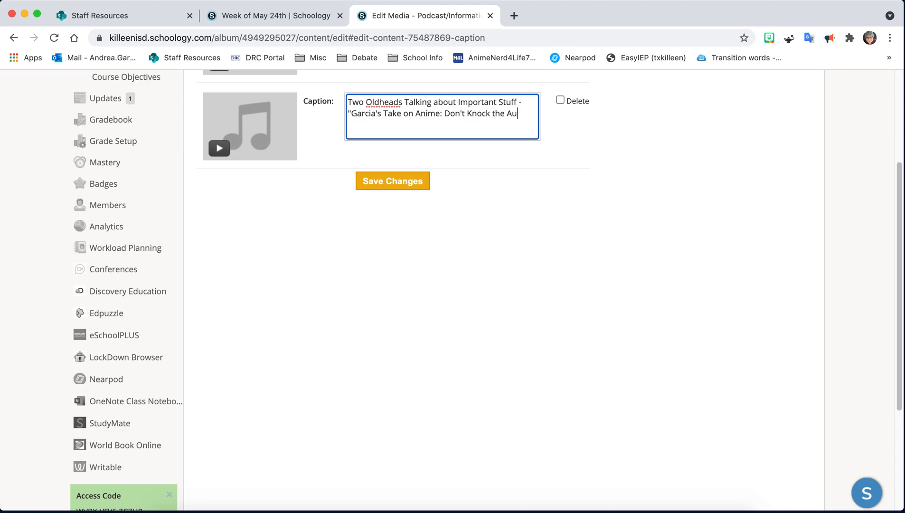
{"action": "key", "text": "BackSpace"}
{"action": "key", "text": "BackSpace"}
{"action": "key", "text": "BackSpace"}
{"action": "type", "text": "omeness\""}
{"action": "left_click", "coordinate": [398, 185]}
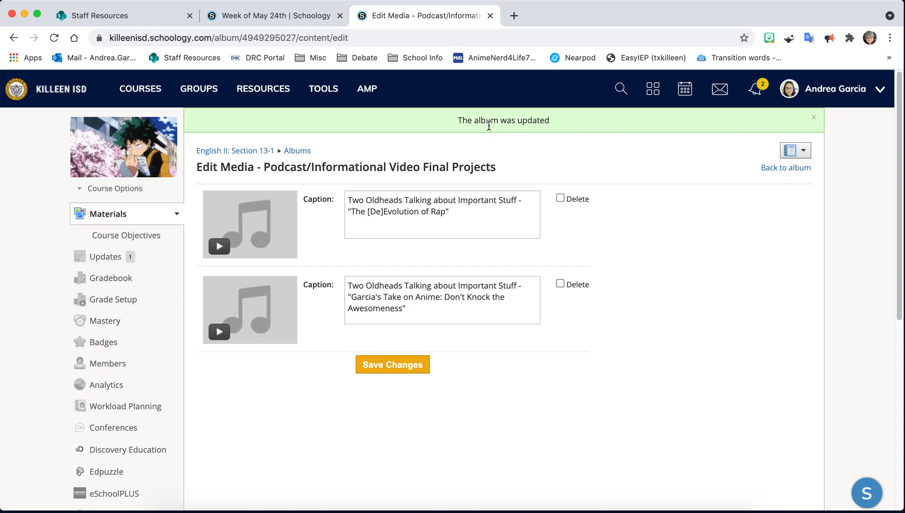
Reopen the final projects album through the course materials and check the newly captioned podcast's page
{"action": "left_click", "coordinate": [256, 155]}
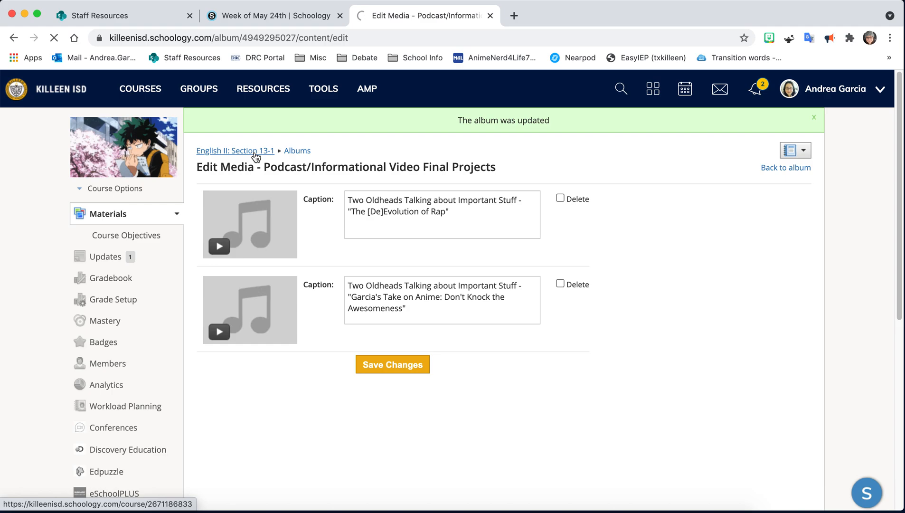
{"action": "left_click", "coordinate": [255, 151]}
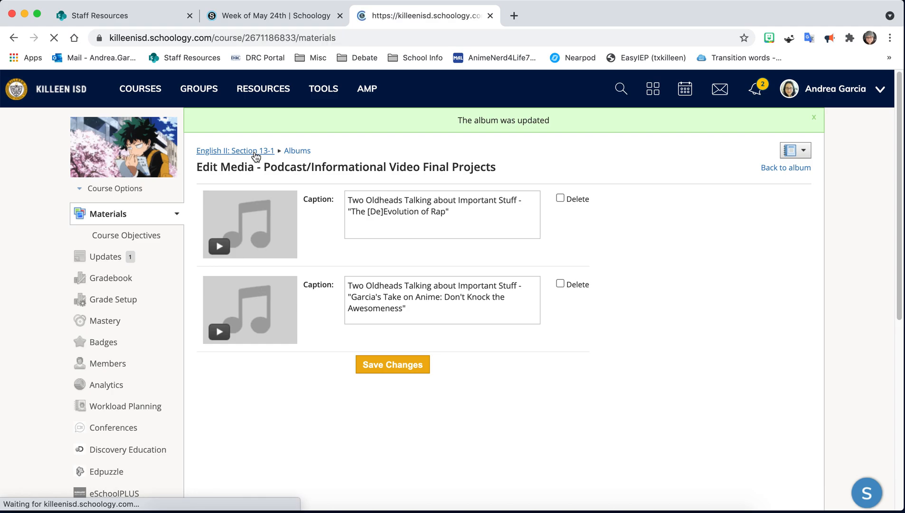
{"action": "scroll", "coordinate": [251, 285], "scroll_direction": "down", "scroll_amount": 10}
{"action": "scroll", "coordinate": [248, 323], "scroll_direction": "down", "scroll_amount": 15}
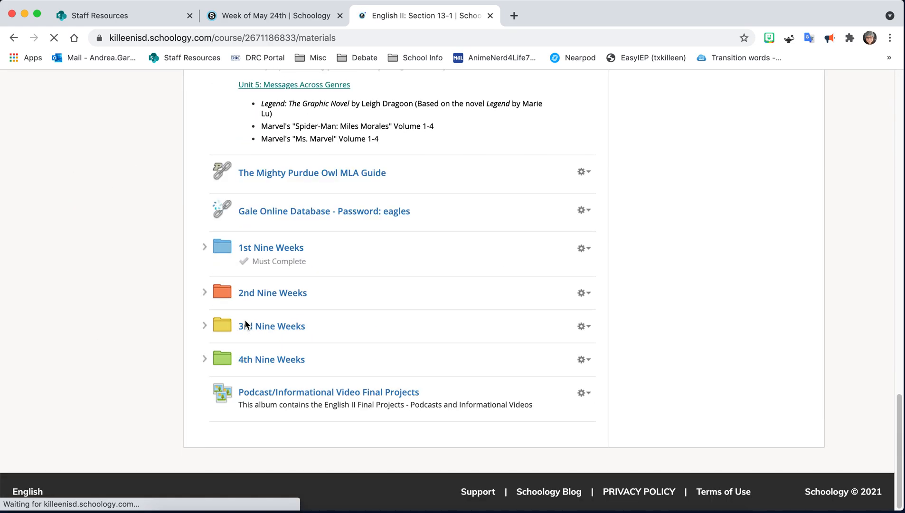
{"action": "left_click", "coordinate": [280, 393]}
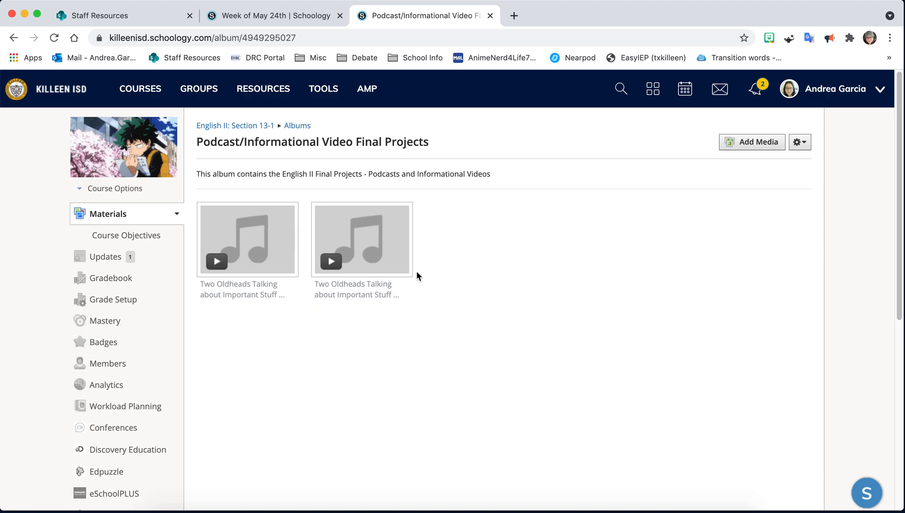
{"action": "left_click", "coordinate": [394, 257]}
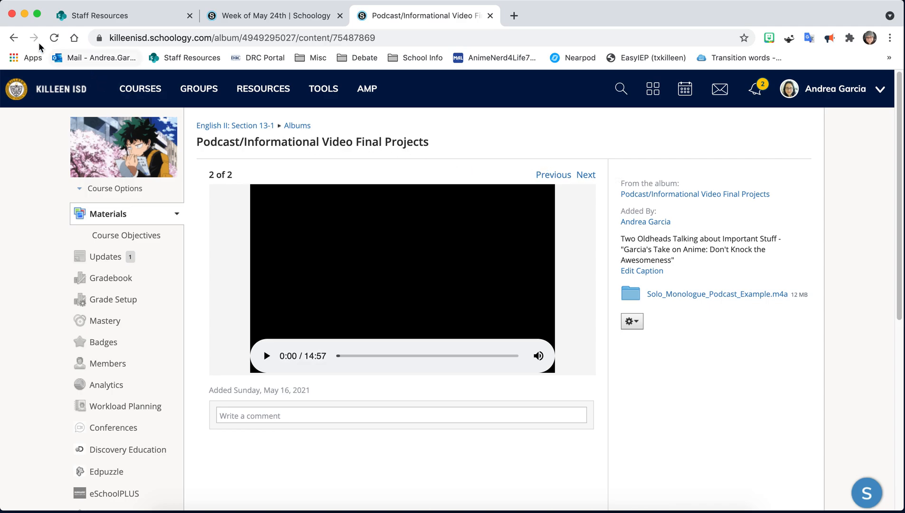
{"action": "left_click", "coordinate": [14, 37]}
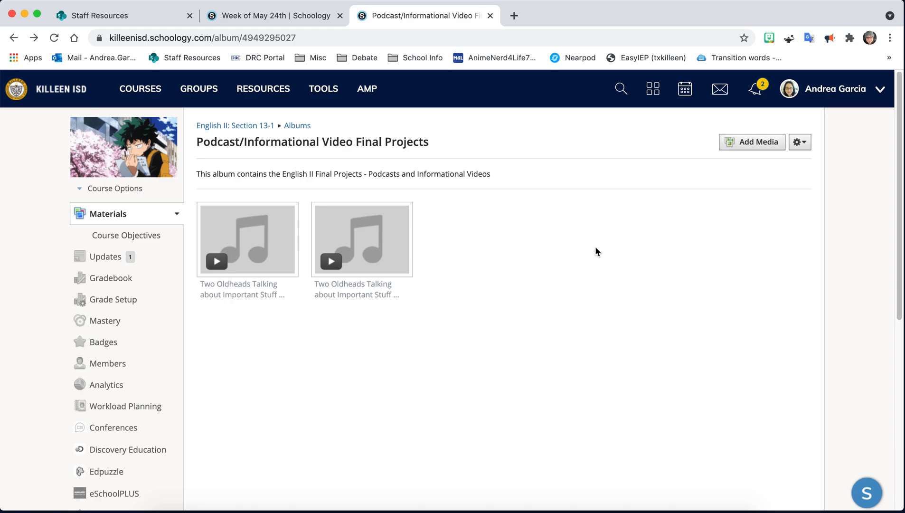
Try to attach Solo Monologue Podcast Example.mov from the Desktop as new album media
{"action": "left_click", "coordinate": [756, 150]}
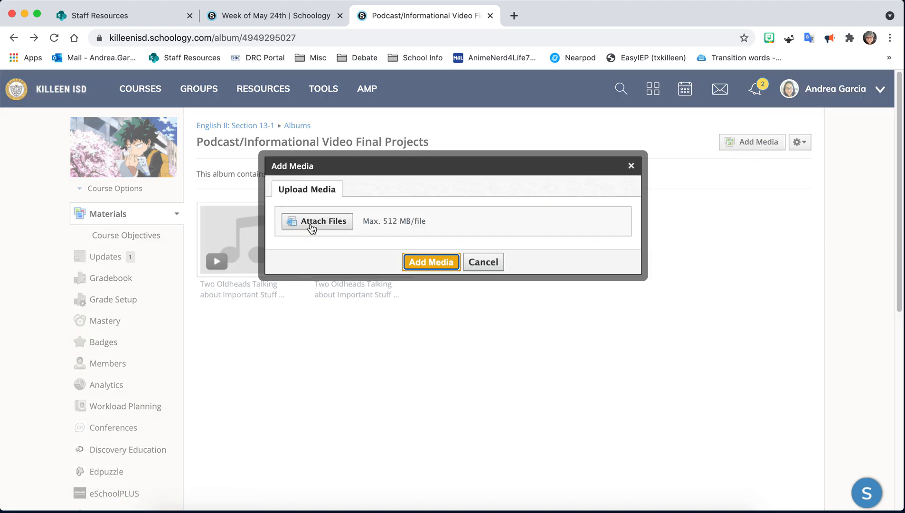
{"action": "left_click", "coordinate": [312, 223]}
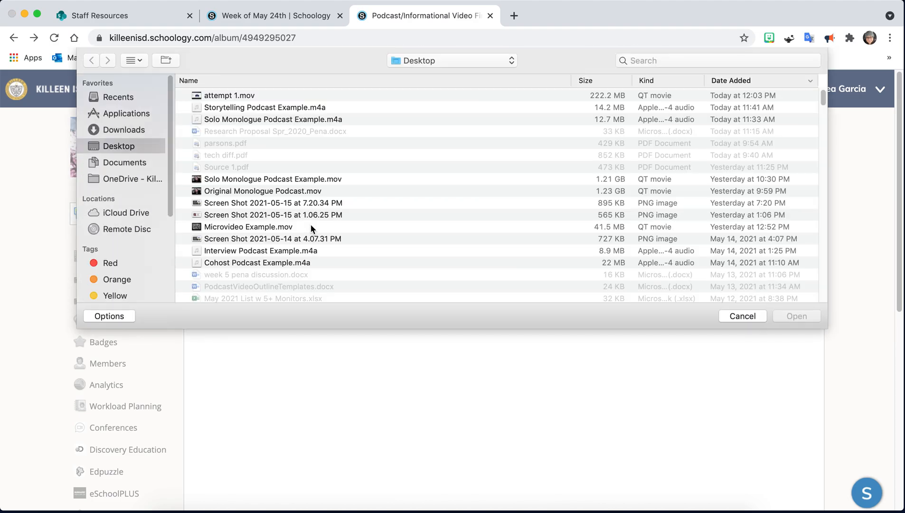
{"action": "left_click", "coordinate": [282, 181]}
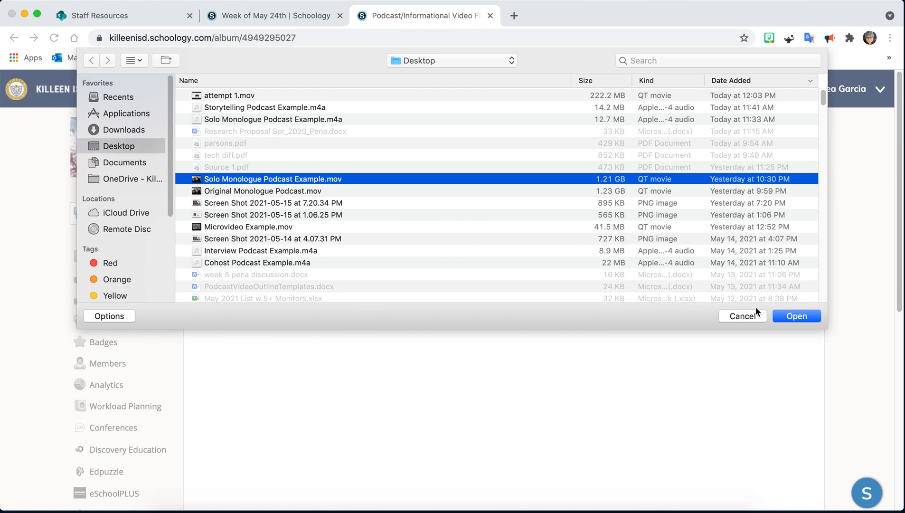
{"action": "left_click", "coordinate": [790, 315]}
{"action": "left_click", "coordinate": [790, 316]}
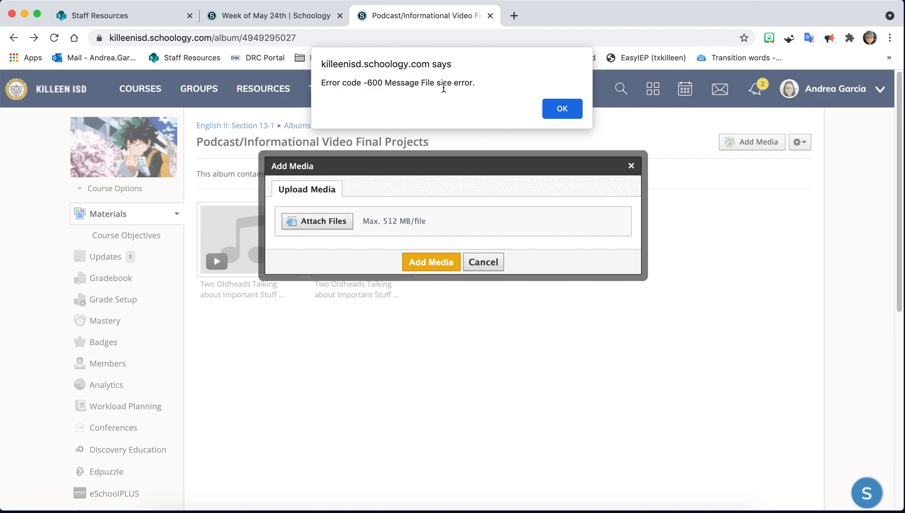
{"action": "left_click", "coordinate": [565, 111]}
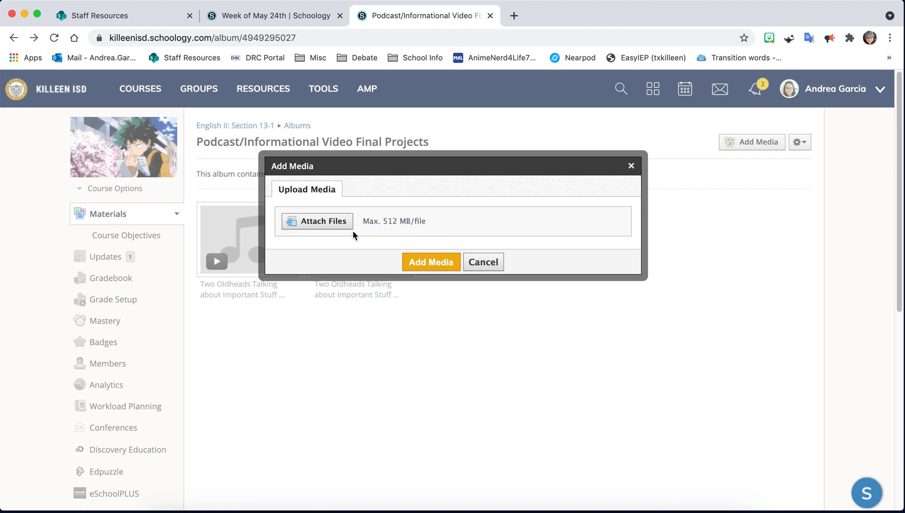
Attach Microvideo Example.mov from the Desktop and add it to the album
{"action": "left_click", "coordinate": [335, 224]}
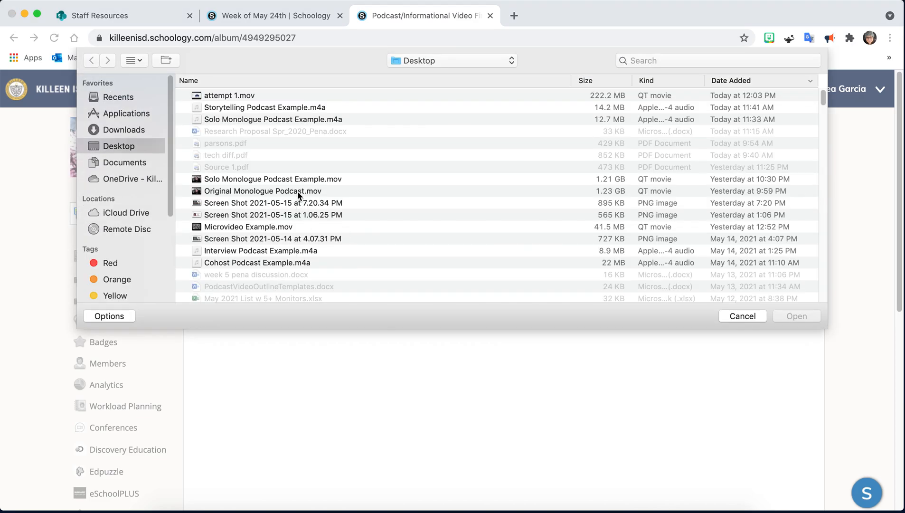
{"action": "left_click", "coordinate": [274, 227]}
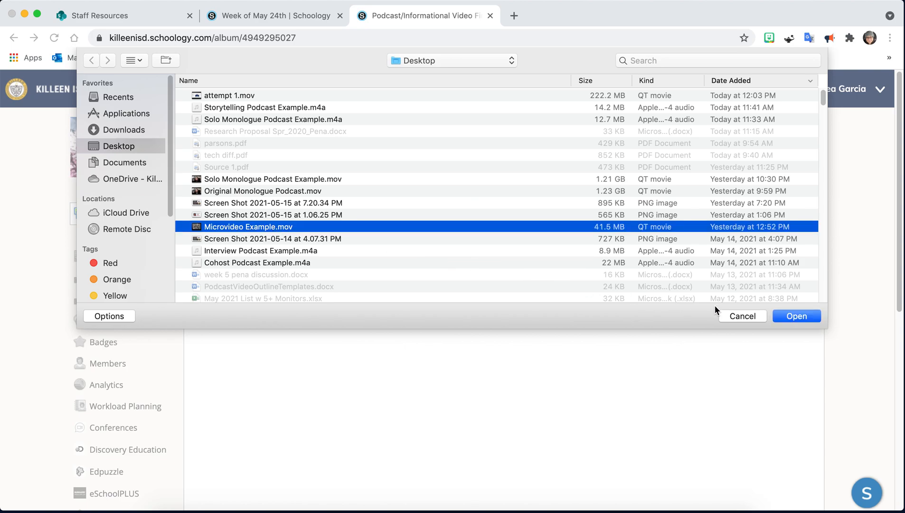
{"action": "left_click", "coordinate": [796, 316]}
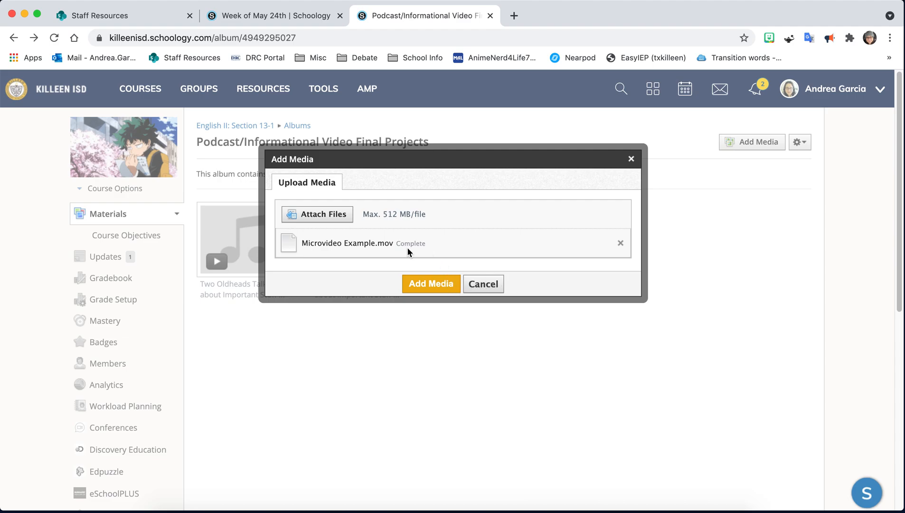
{"action": "left_click", "coordinate": [435, 286]}
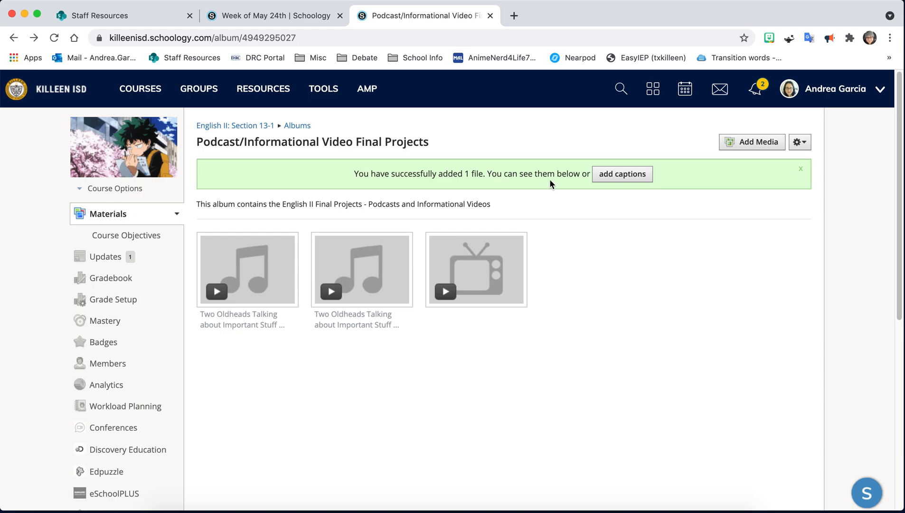
Caption the new video with the teacher's title and surname in the quoted title ending "'s Epic Guilt Trip", followed by "- Microvideo", and save
{"action": "left_click", "coordinate": [617, 178]}
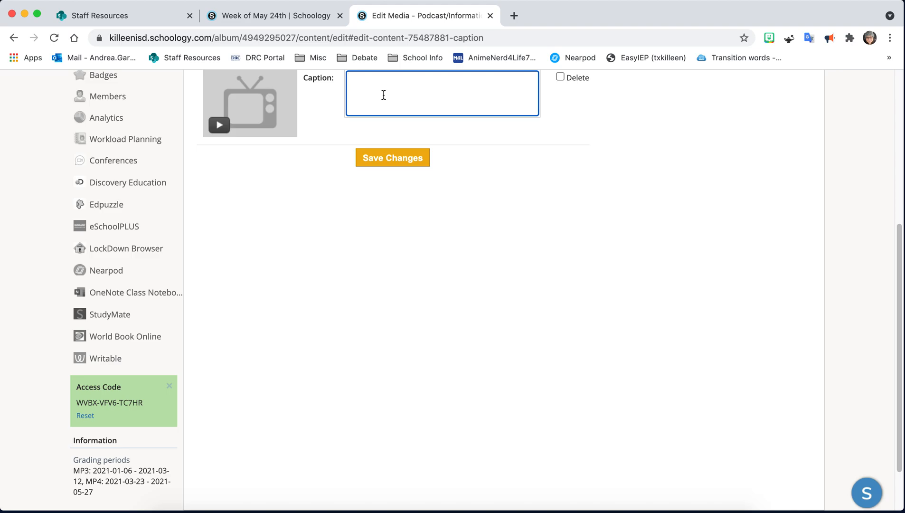
{"action": "type", "text": "\"Ms. Garcia's Epic Guilt "}
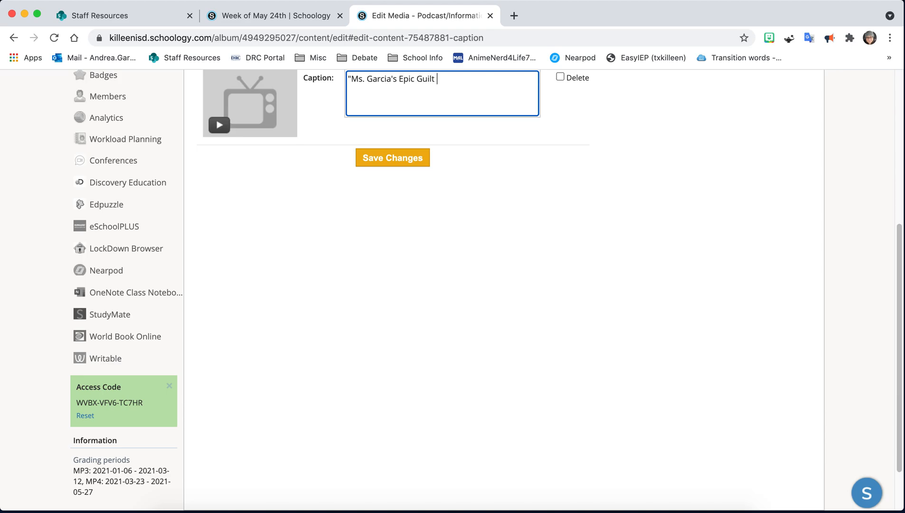
{"action": "type", "text": "Trip\" - Microvideo"}
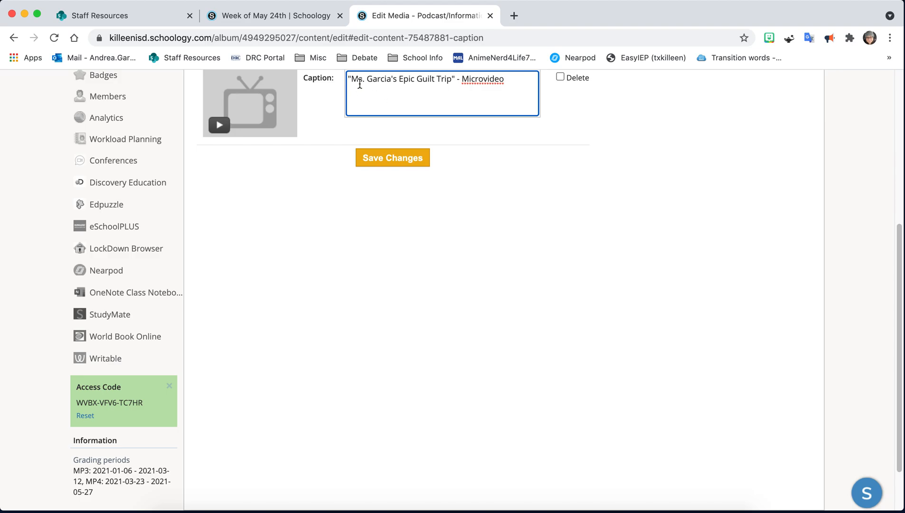
{"action": "left_click", "coordinate": [397, 163]}
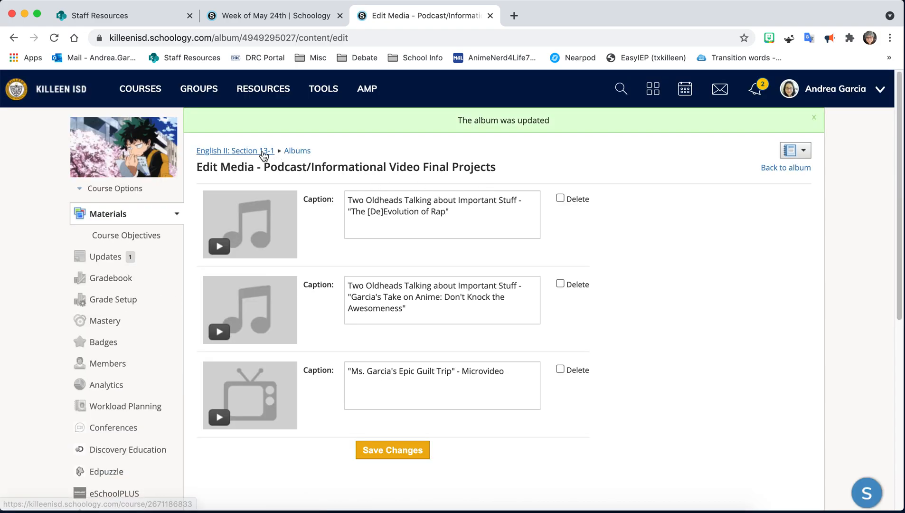
Check the microvideo's page from the album and the project deadlines on the Week of May 24th page
{"action": "left_click", "coordinate": [785, 168]}
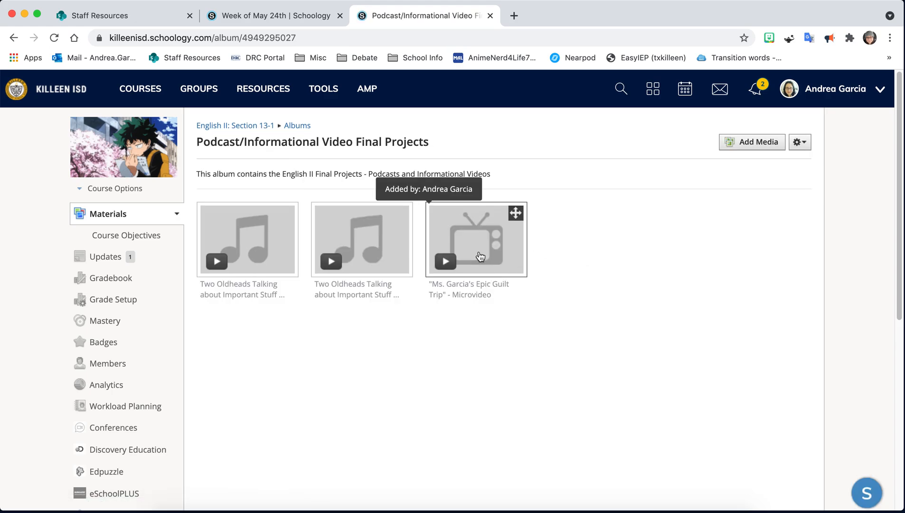
{"action": "left_click", "coordinate": [491, 245]}
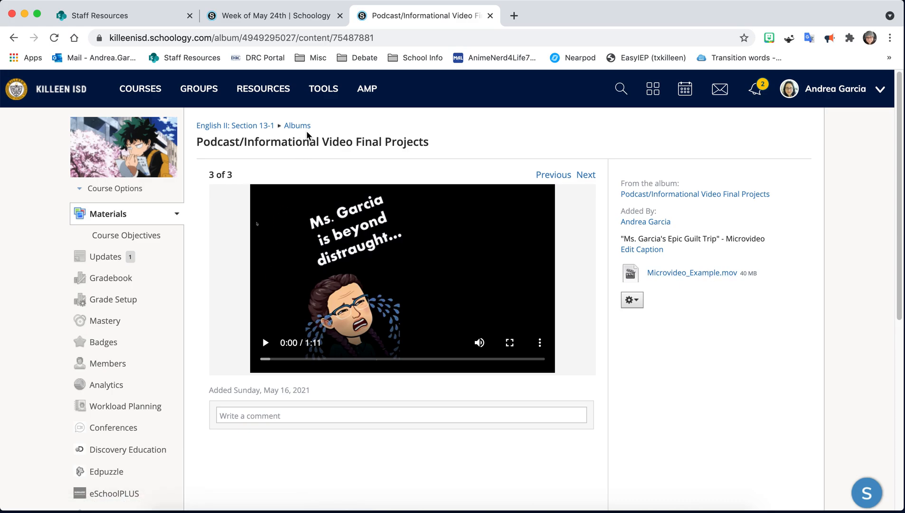
{"action": "left_click", "coordinate": [13, 38]}
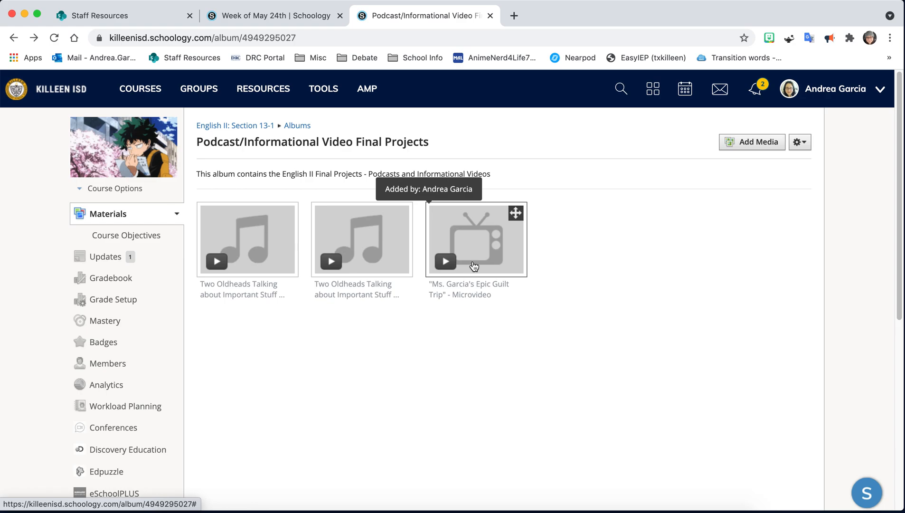
{"action": "left_click", "coordinate": [297, 19]}
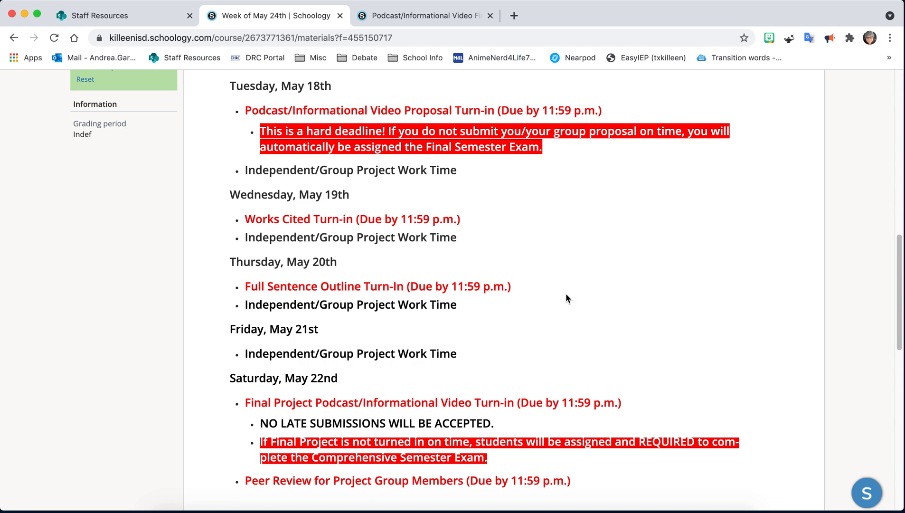
{"action": "left_click", "coordinate": [428, 17]}
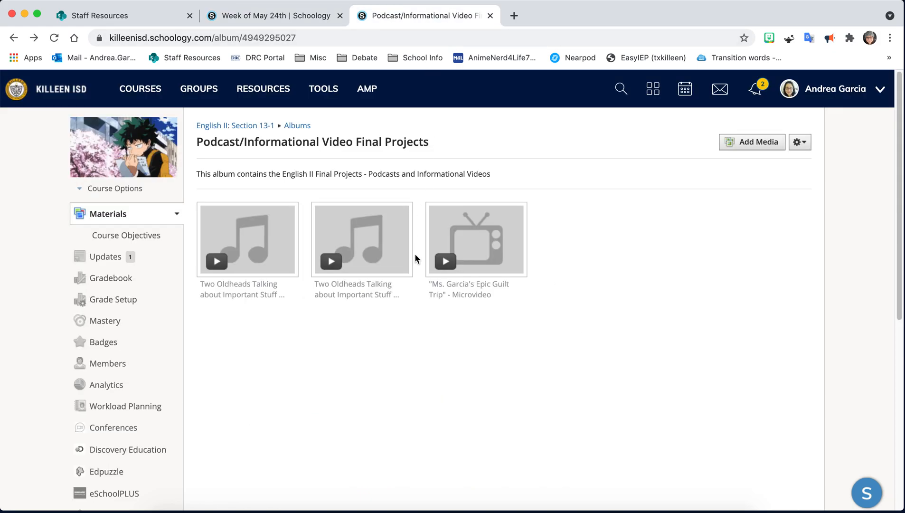